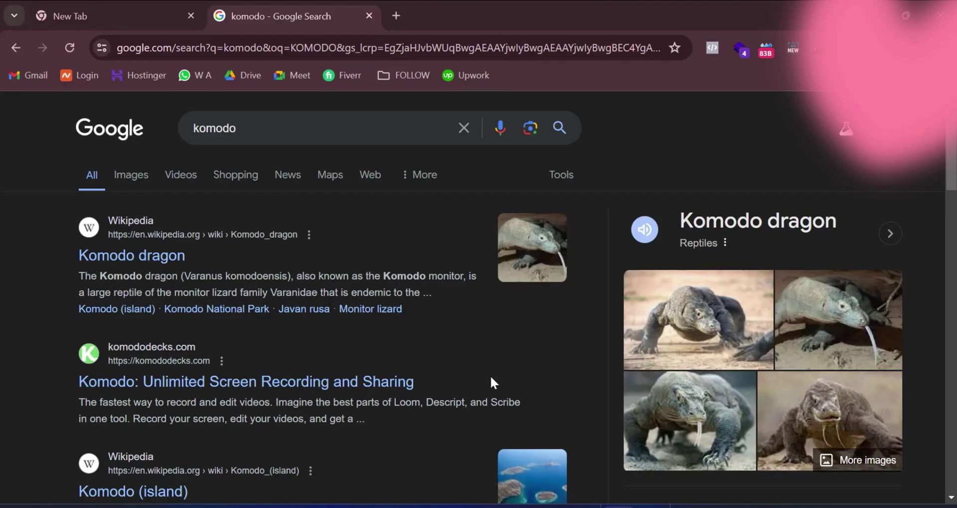
Step: Open the "Komodo: Unlimited Screen Recording and Sharing" search result in a new tab and switch to it
scroll(452, 349, down, 1)
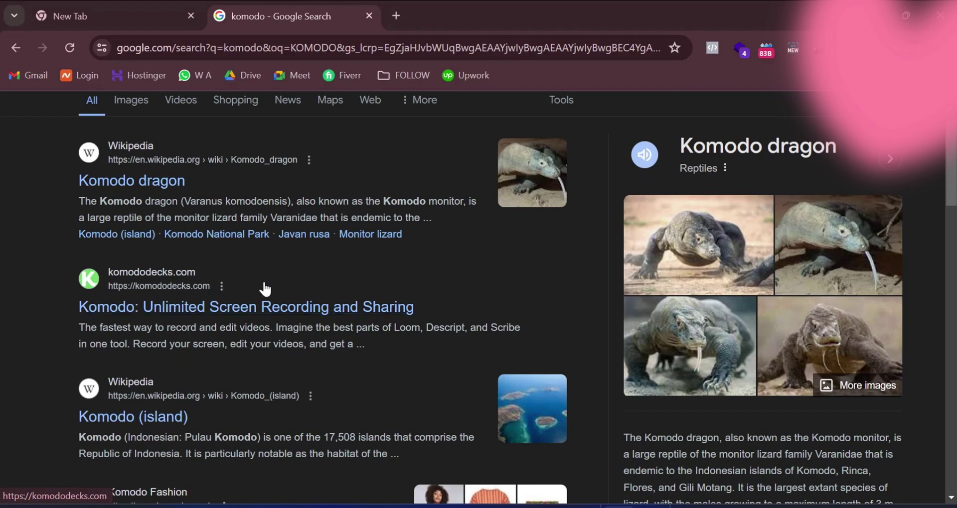
right_click(305, 315)
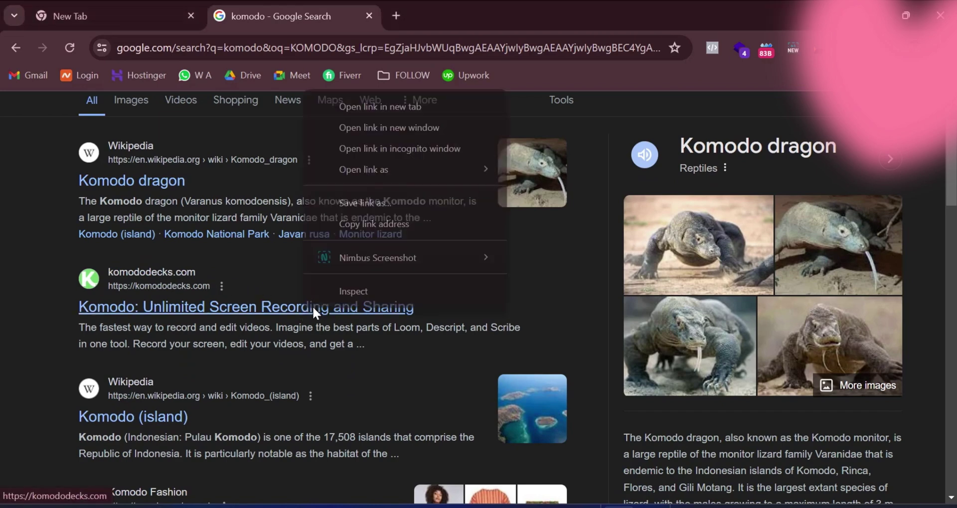
click(391, 103)
click(408, 5)
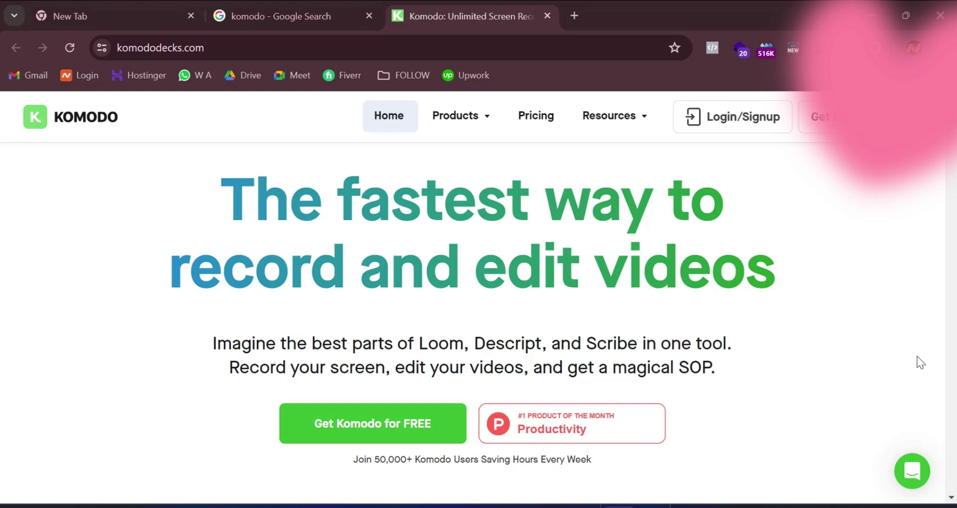
Step: Go from the Komodo home page to the download page through the free Komodo offer
scroll(795, 232, down, 2)
scroll(795, 230, down, 1)
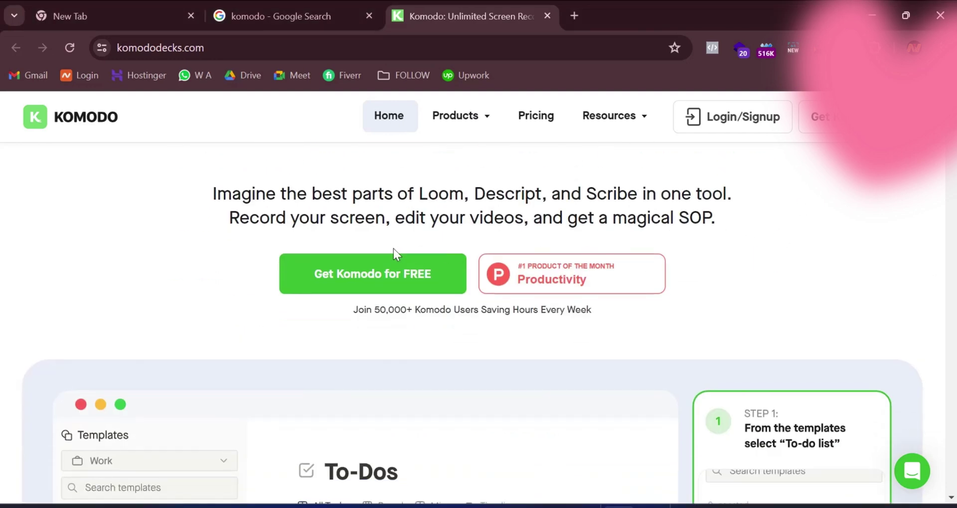
click(367, 284)
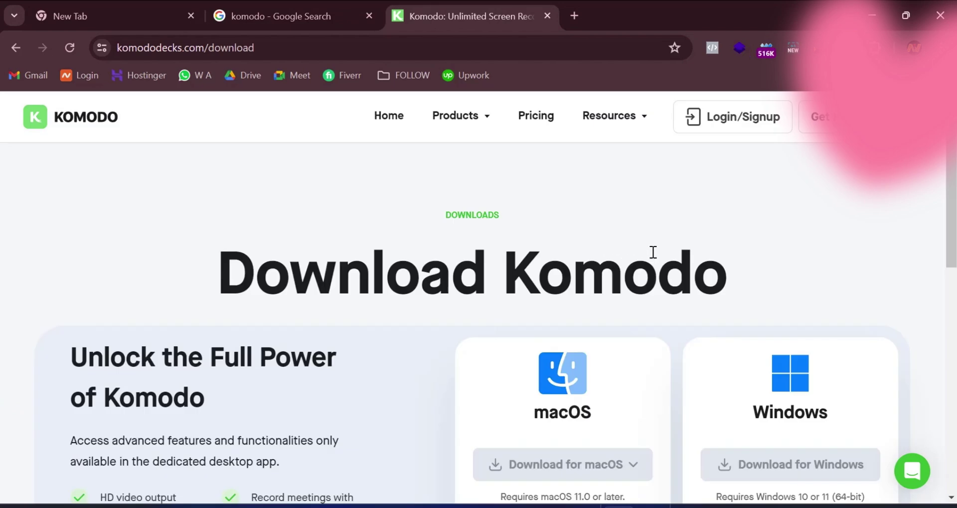
Step: Review the download options and open the Chrome Web Store listing for the Komodo Chrome extension
scroll(660, 230, down, 2)
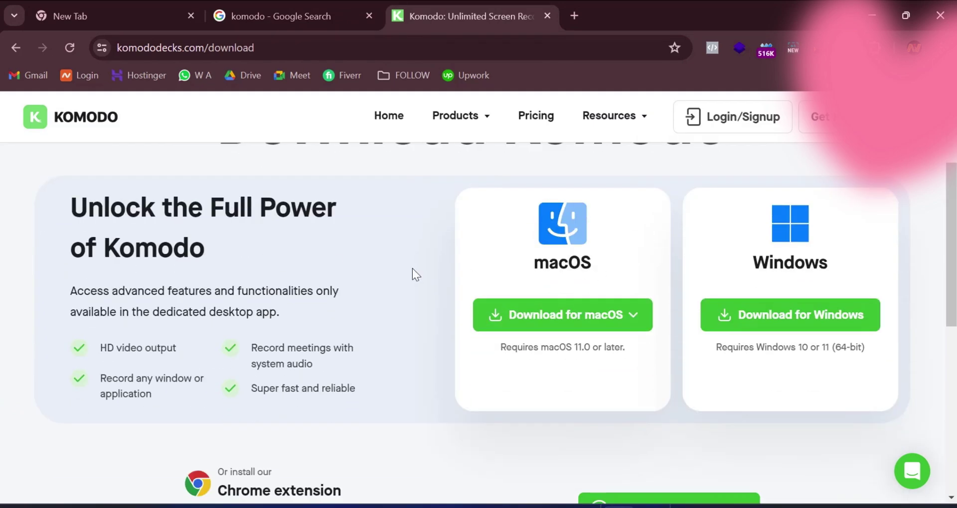
scroll(678, 275, down, 3)
scroll(677, 275, up, 3)
scroll(835, 266, down, 3)
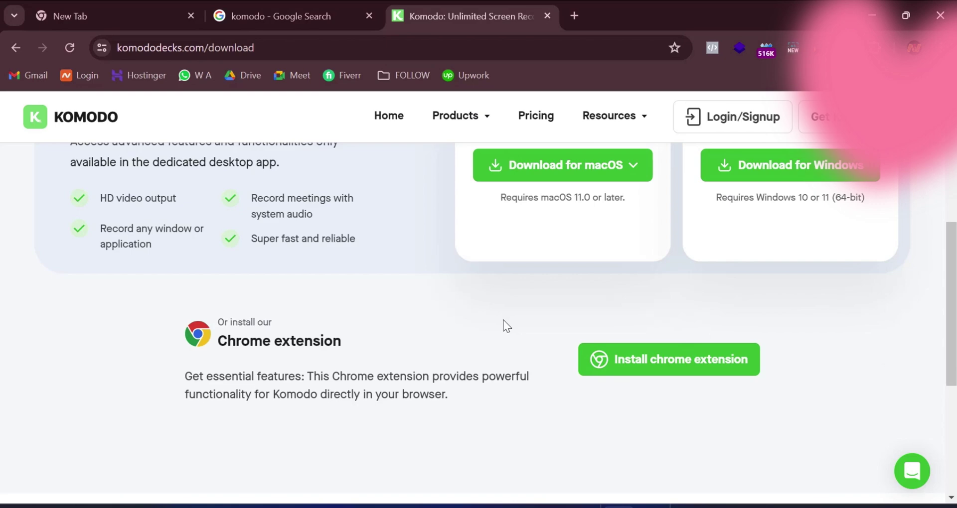
scroll(565, 314, down, 2)
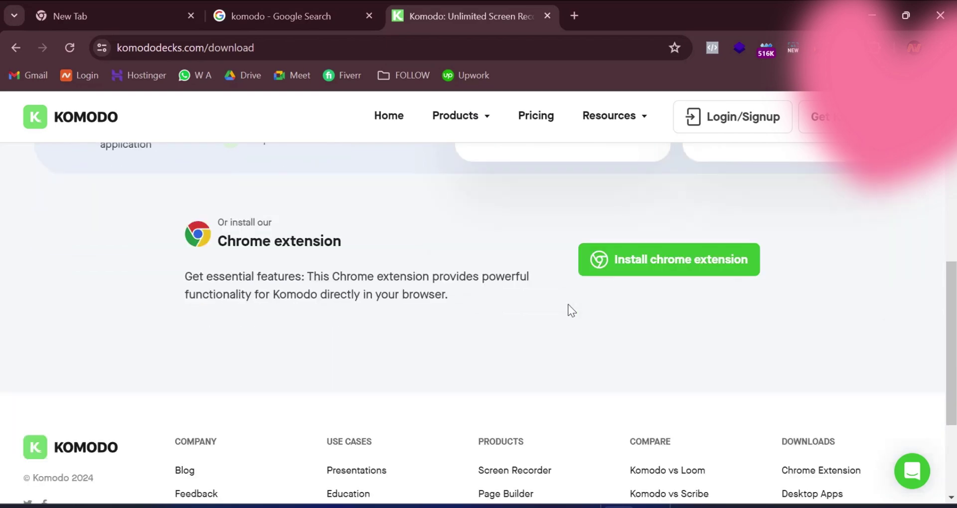
scroll(582, 310, up, 3)
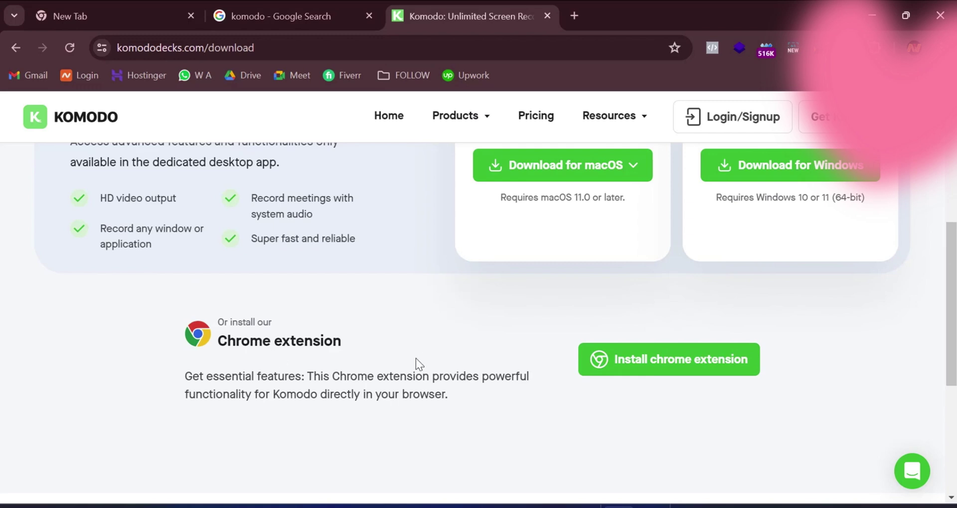
click(649, 366)
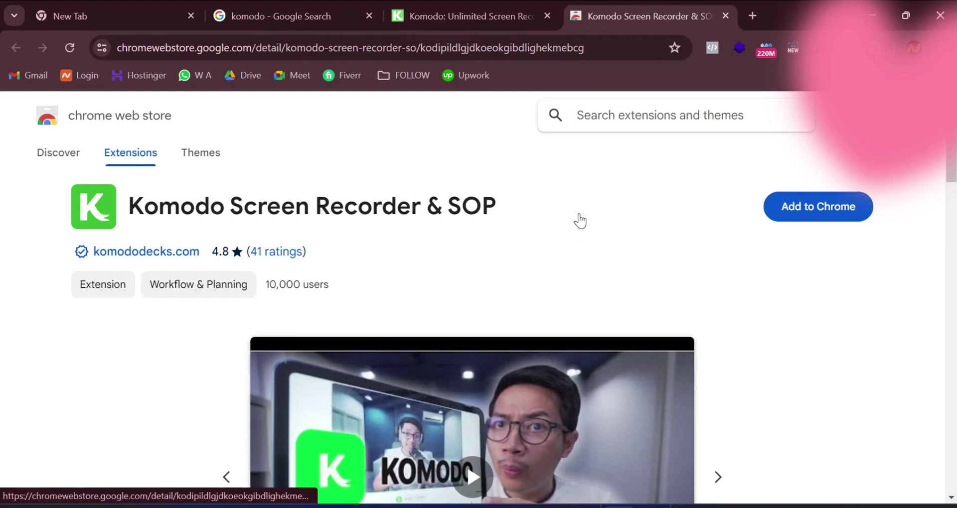
Step: Look over the Komodo Screen Recorder & SOP listing and add the extension to Chrome
scroll(580, 219, down, 5)
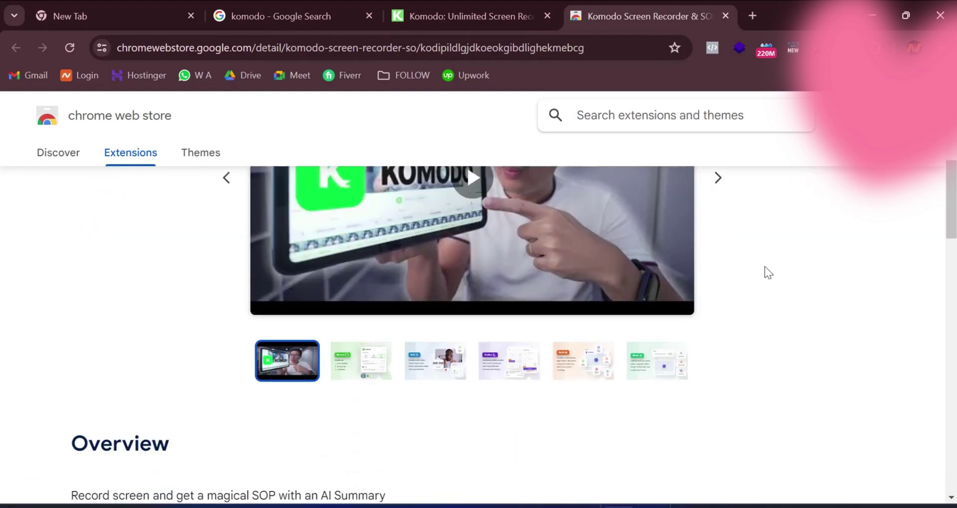
scroll(738, 272, up, 3)
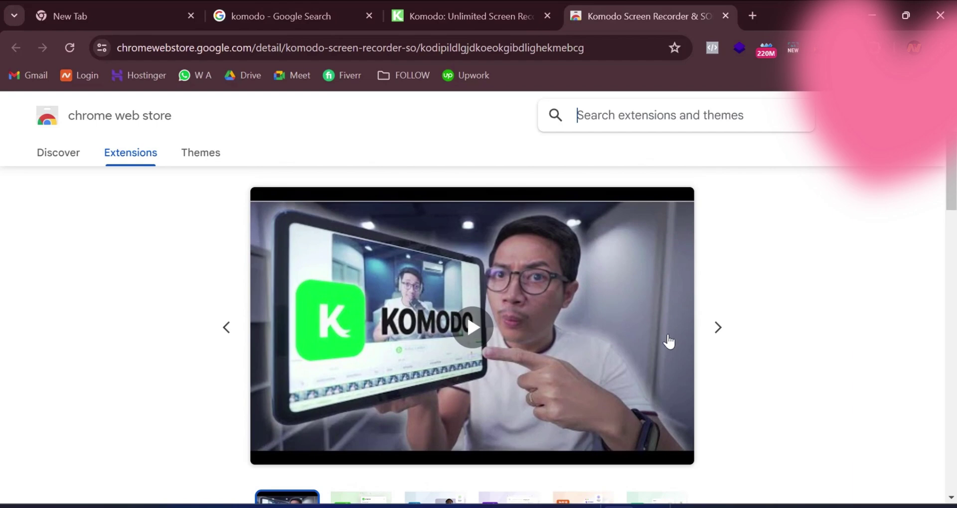
scroll(669, 342, up, 3)
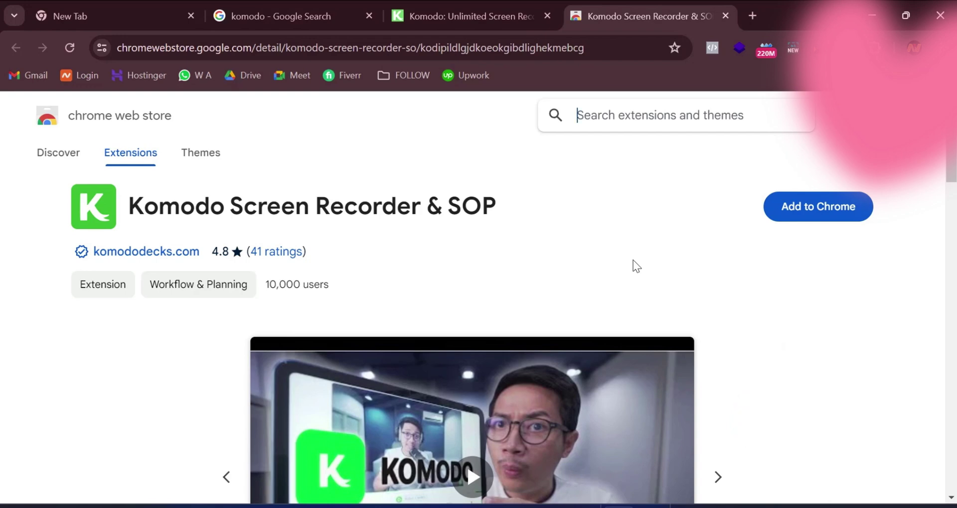
click(822, 212)
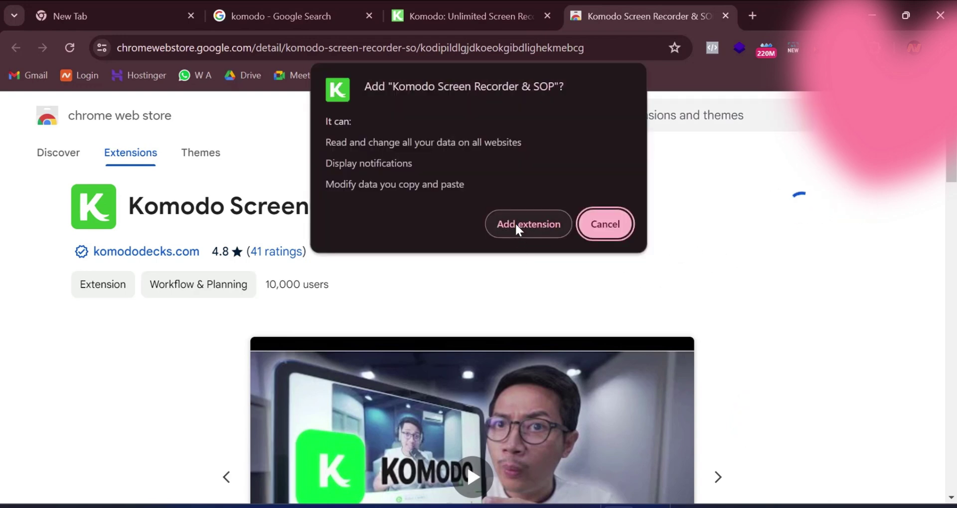
click(516, 223)
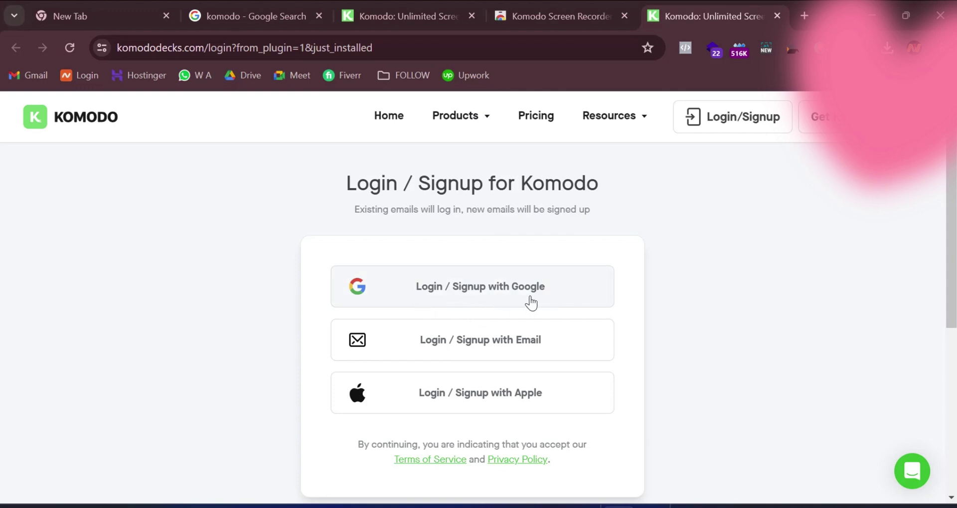
Step: Sign up for Komodo with Google and submit "Record my screen" as the first onboarding answer
click(480, 300)
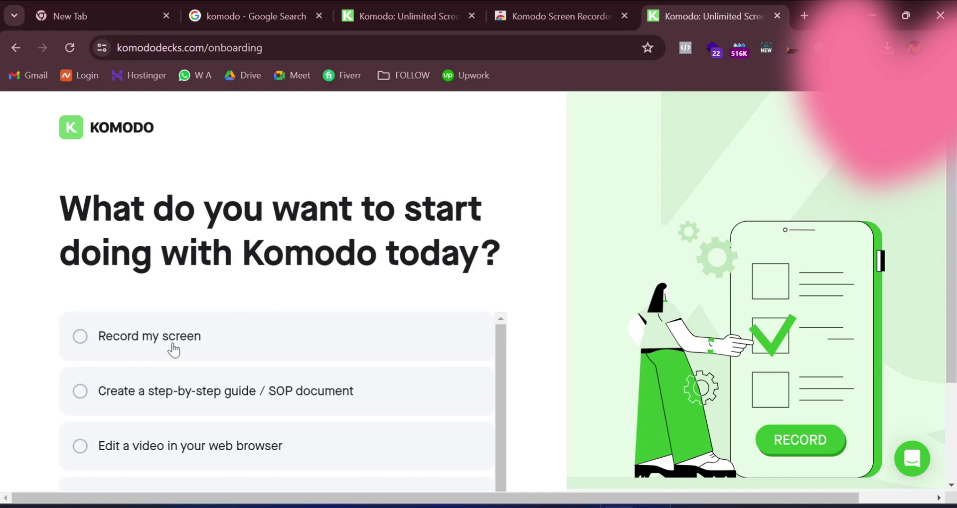
click(110, 341)
scroll(337, 309, down, 3)
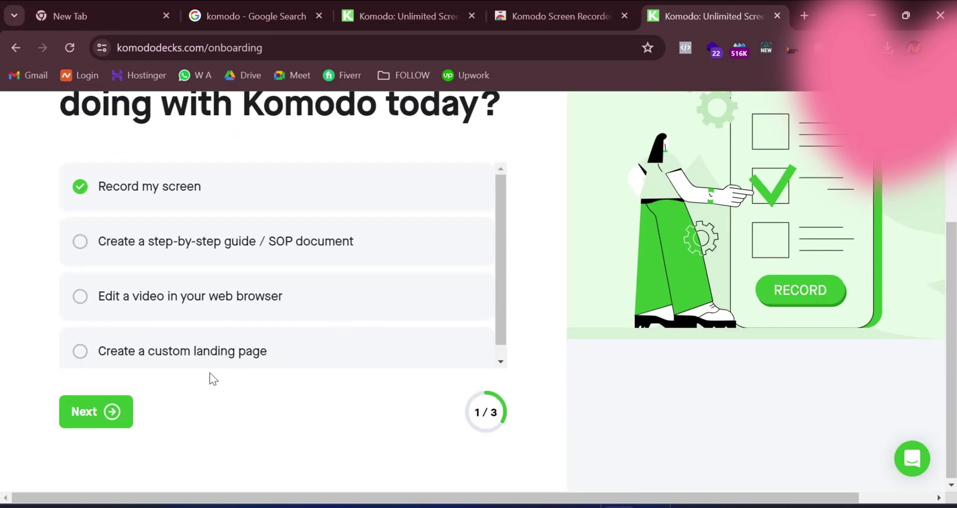
click(112, 412)
Step: Answer how you heard about Komodo with "Search Engine (Google, Bing, etc)" and submit it
scroll(299, 379, up, 3)
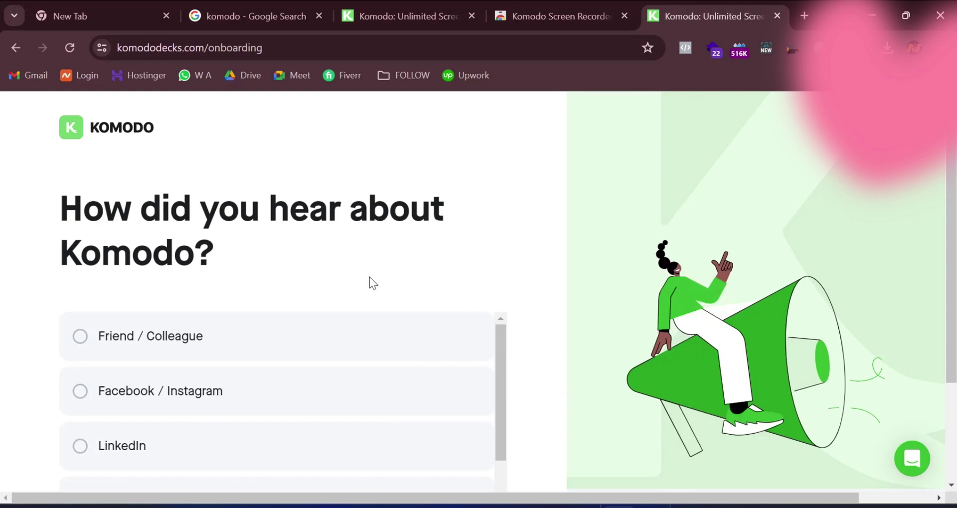
scroll(400, 252, down, 3)
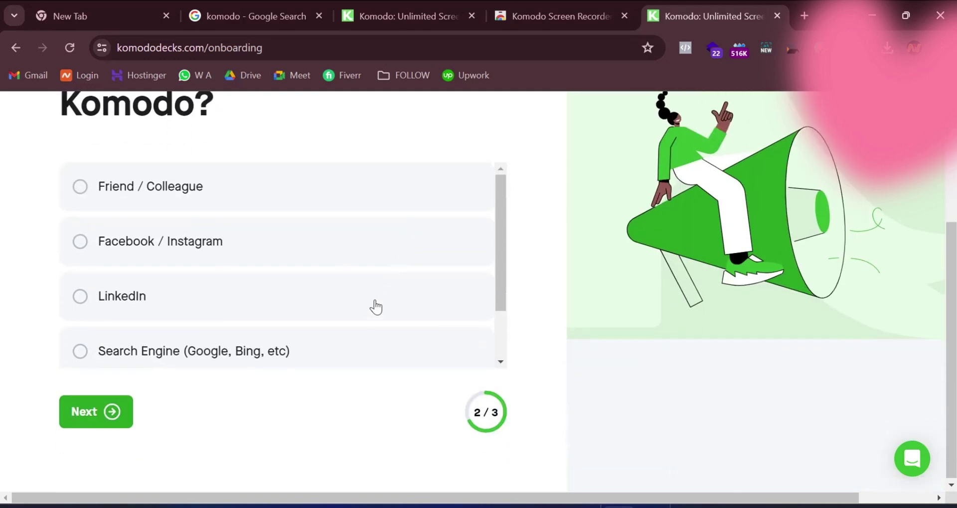
scroll(374, 305, down, 2)
click(209, 290)
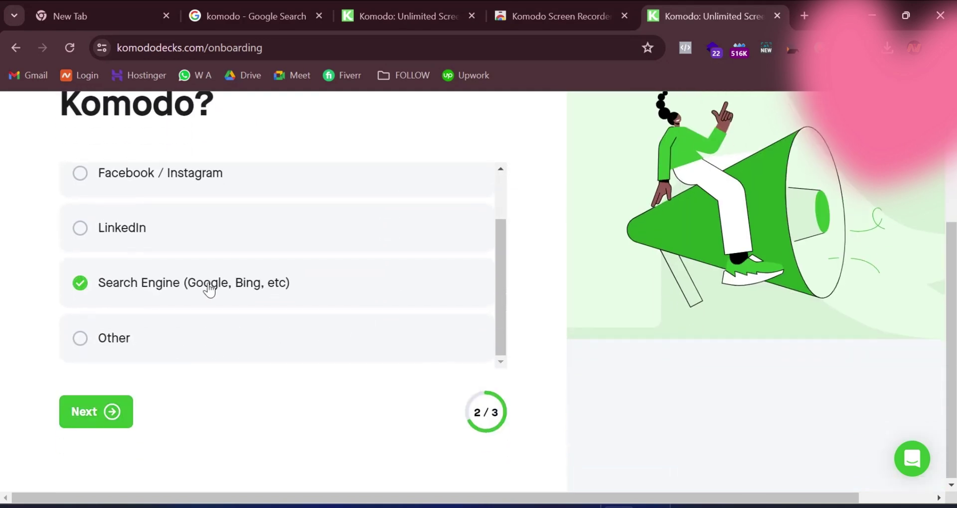
click(100, 420)
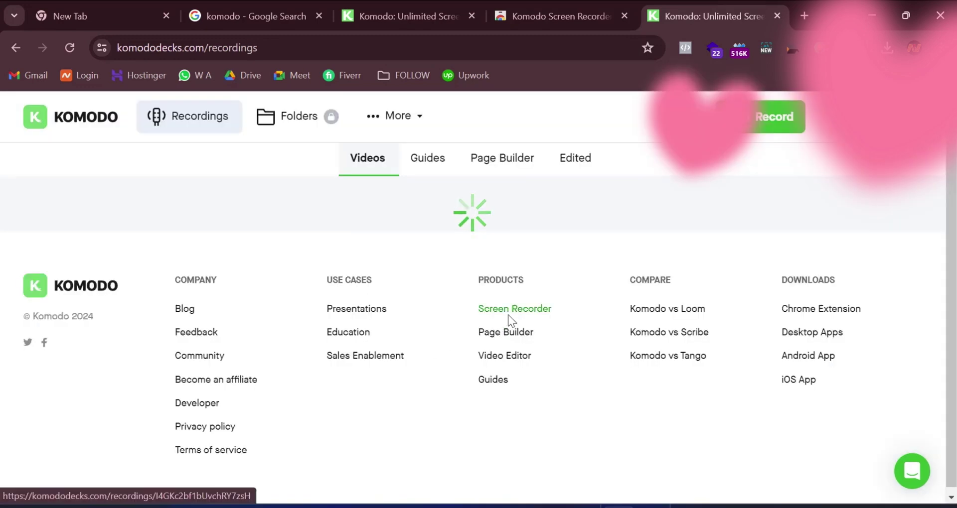
Step: Dismiss the desktop apps announcement and the new app download banner on the recordings page
scroll(548, 299, down, 3)
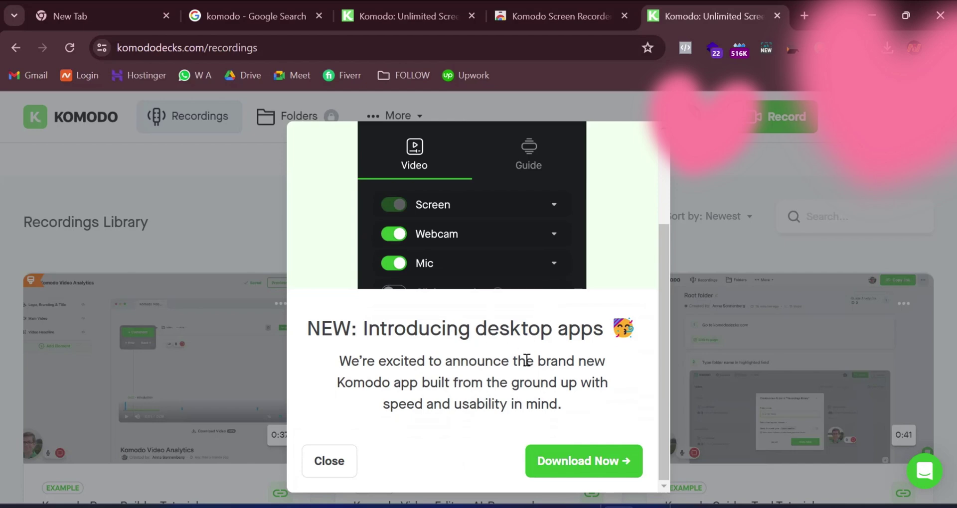
click(333, 469)
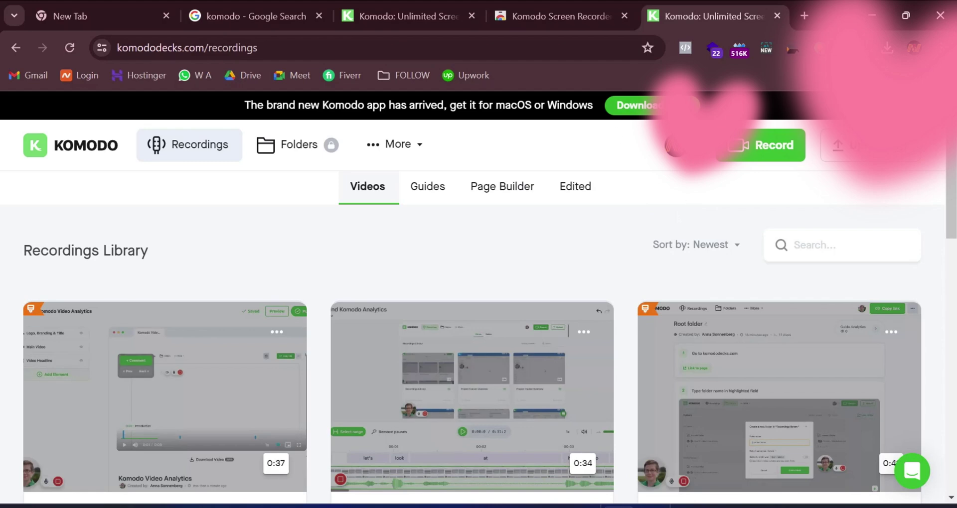
click(643, 105)
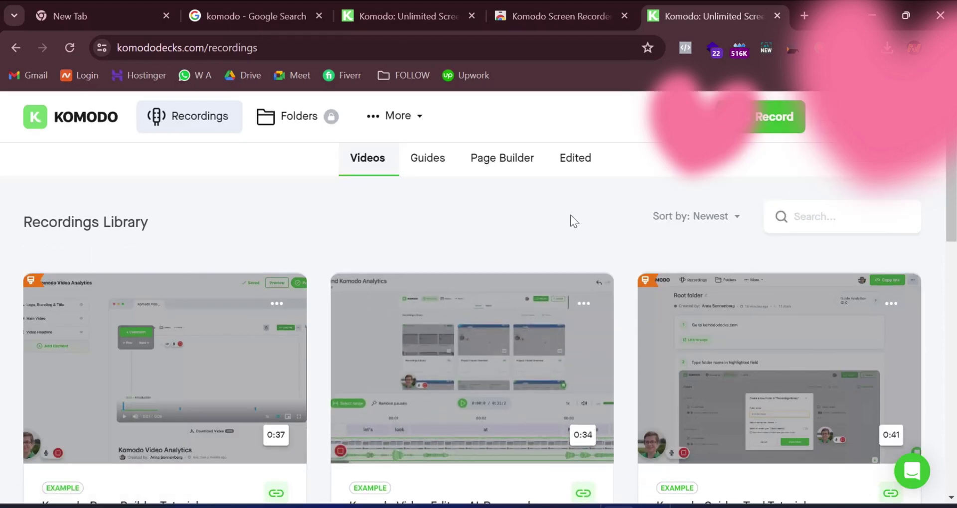
Step: Look through the Recordings Library, open the Komodo recorder and allow the extension to use the cameras
scroll(559, 239, down, 4)
scroll(547, 259, up, 4)
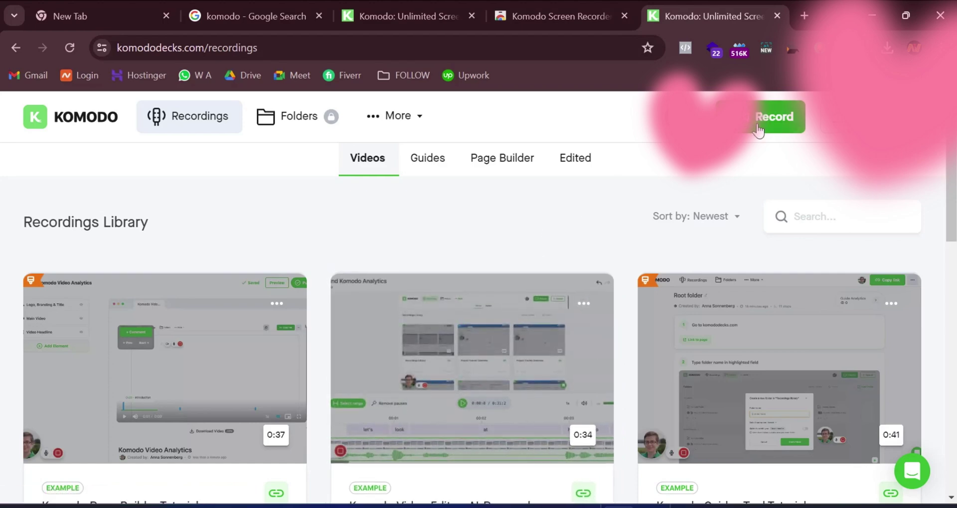
scroll(532, 215, down, 3)
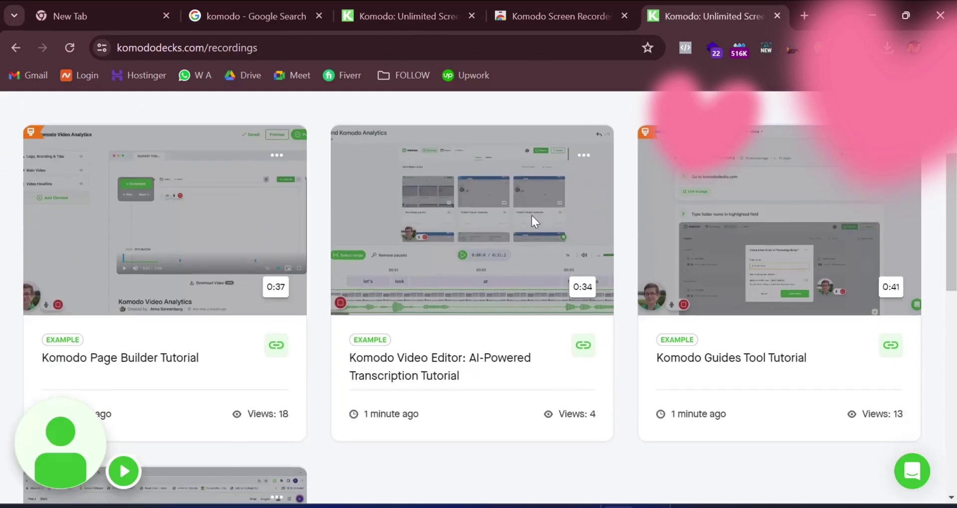
scroll(383, 305, up, 3)
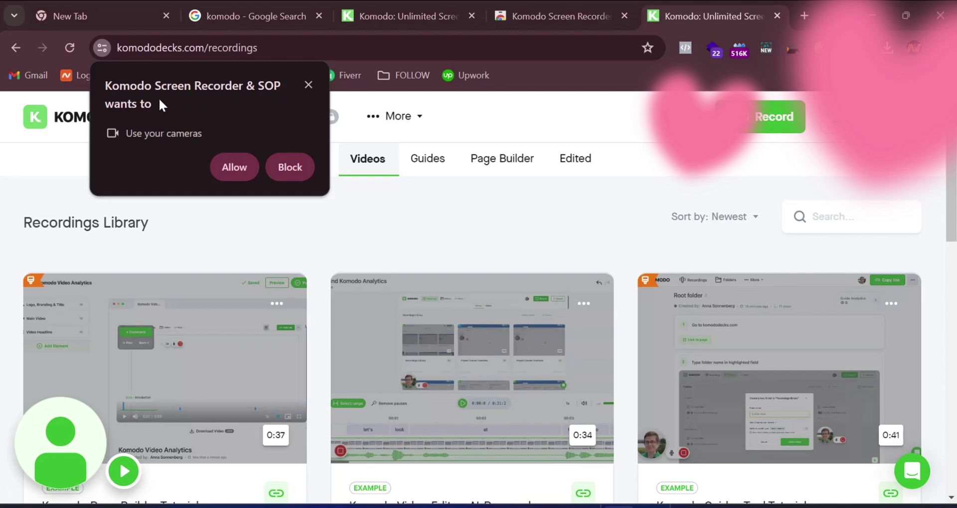
click(234, 167)
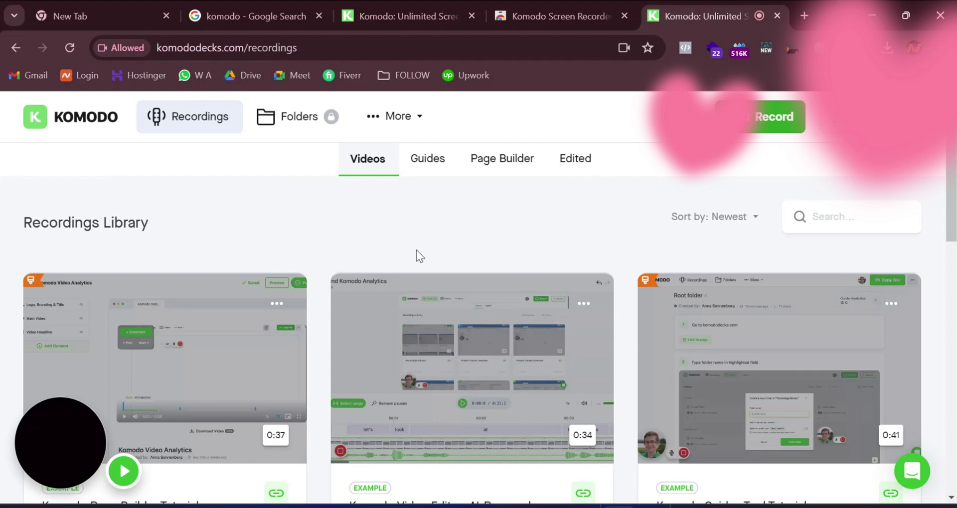
Step: Move the webcam bubble slightly closer to the corner of the page
mouse_move(70, 458)
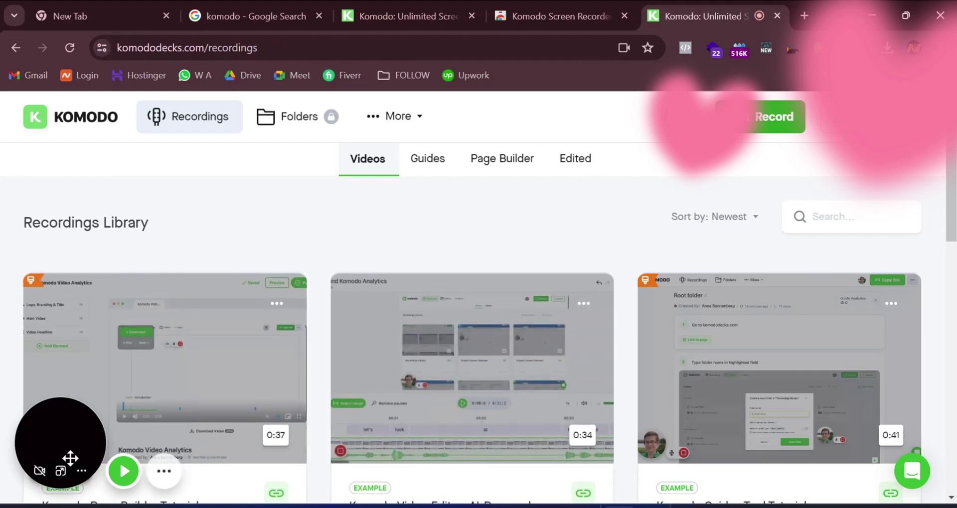
drag(70, 458, 49, 462)
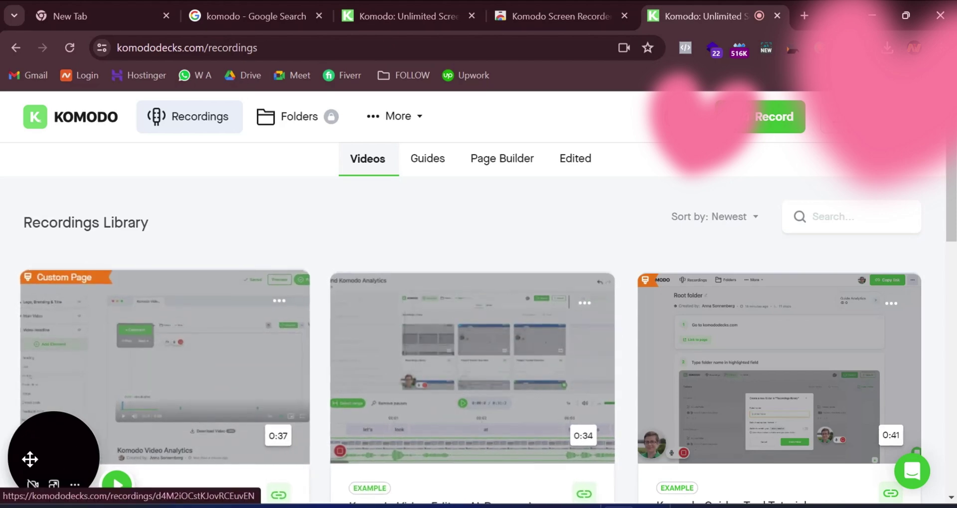
mouse_move(69, 459)
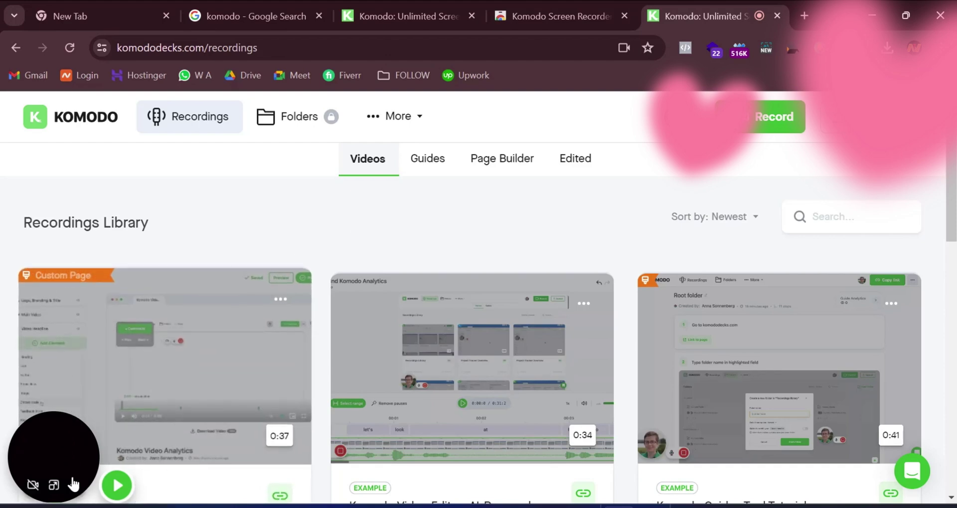
Step: Start a Komodo recording and share the entire screen with the extension
mouse_move(116, 488)
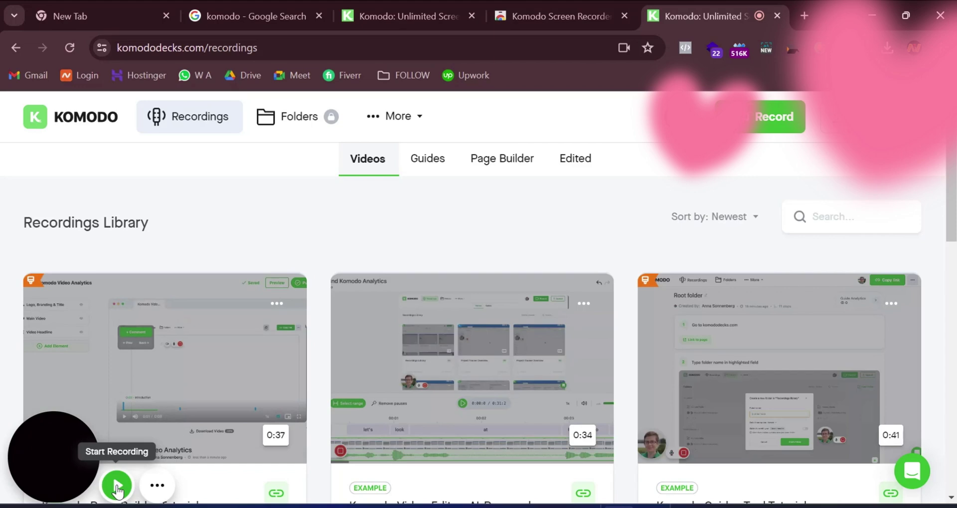
click(116, 486)
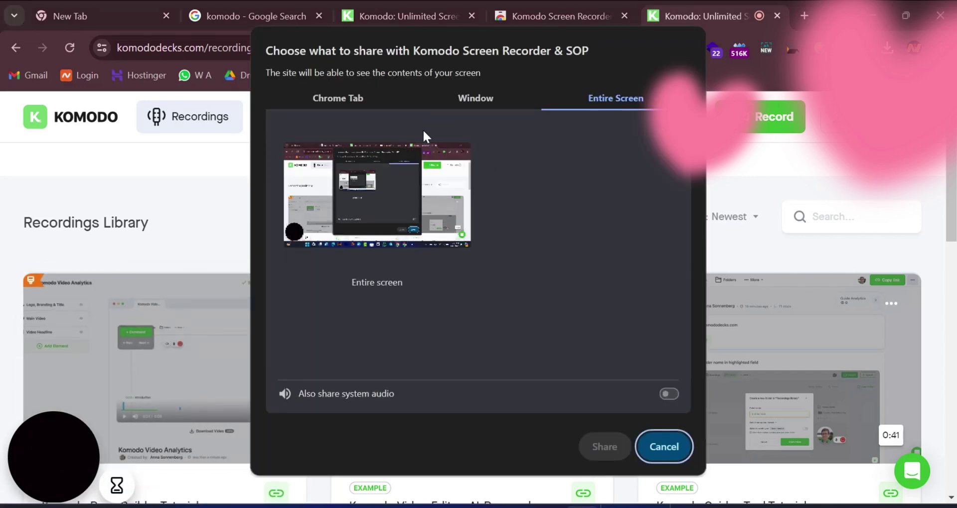
click(416, 189)
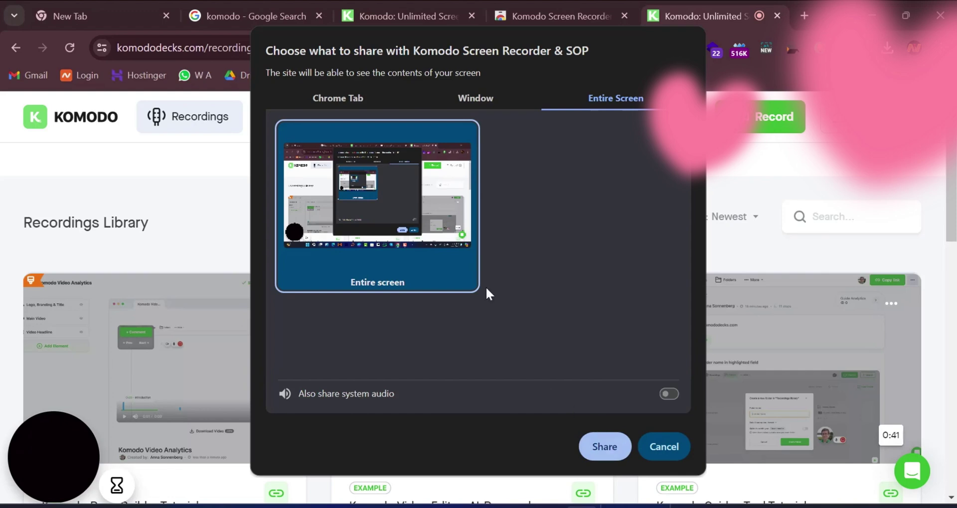
click(607, 449)
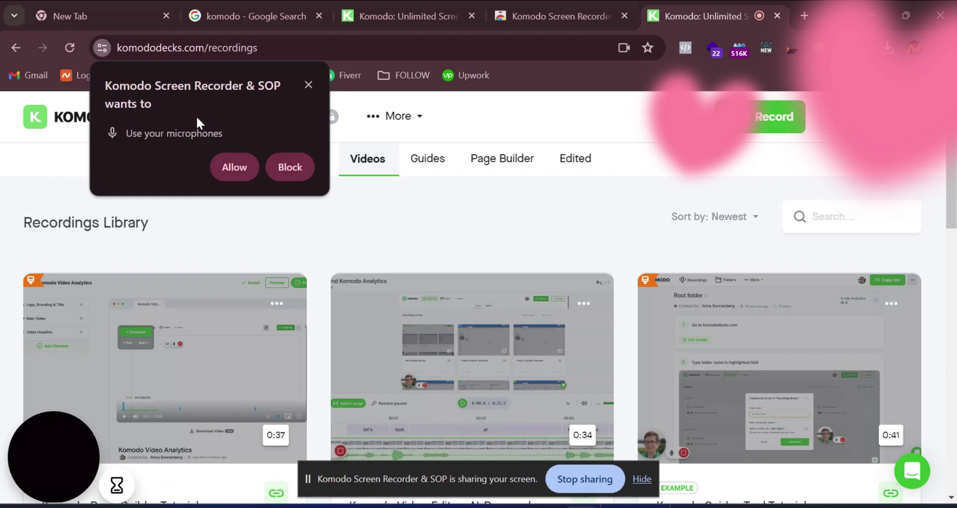
Step: Allow the Komodo extension to use the microphones and record a scroll through the Recordings Library down to the page footer
click(238, 168)
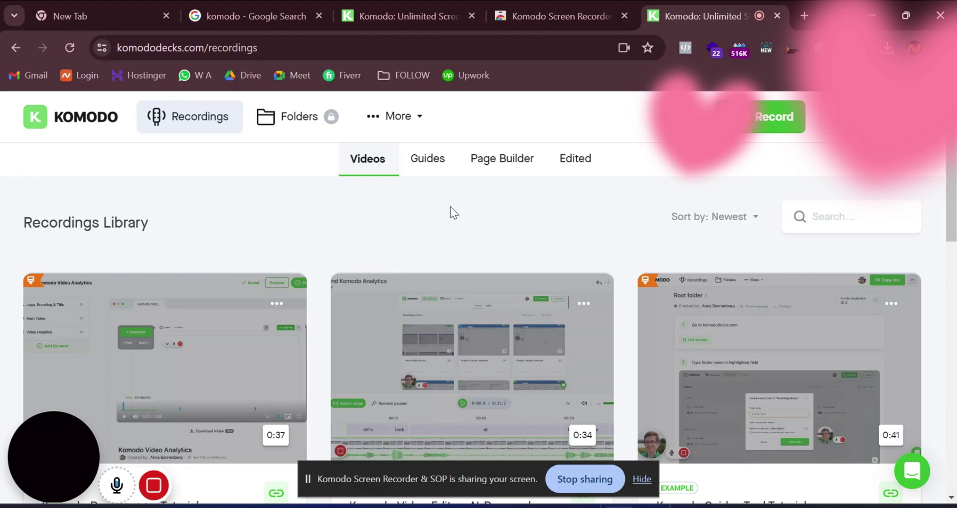
scroll(454, 207, down, 10)
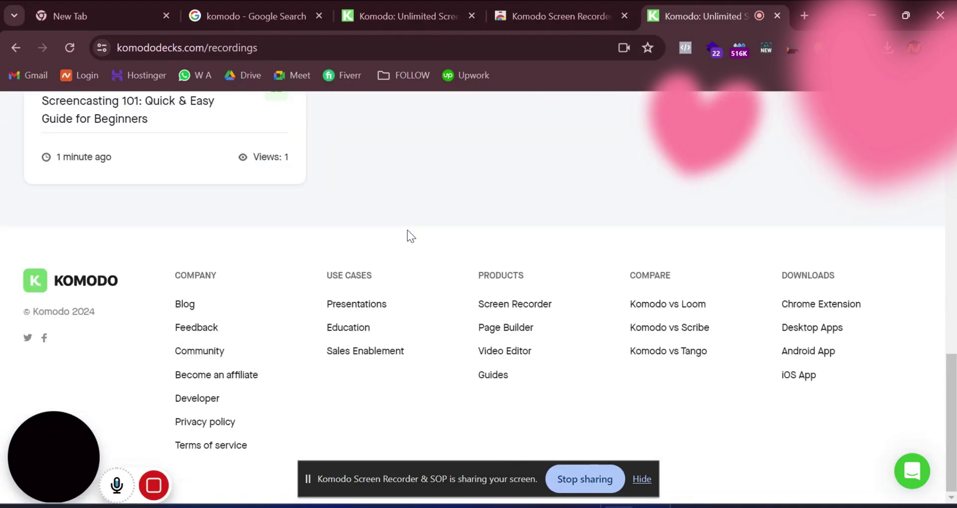
scroll(432, 257, up, 10)
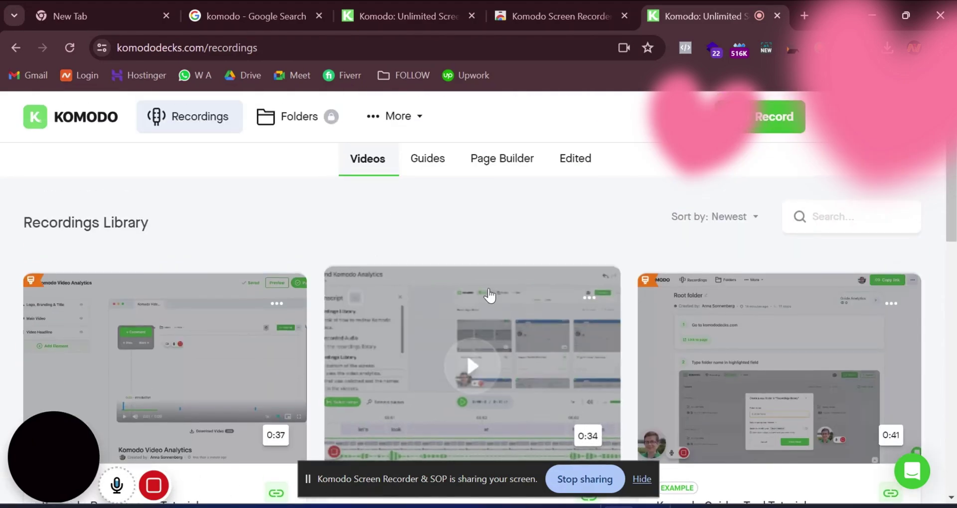
scroll(471, 252, down, 8)
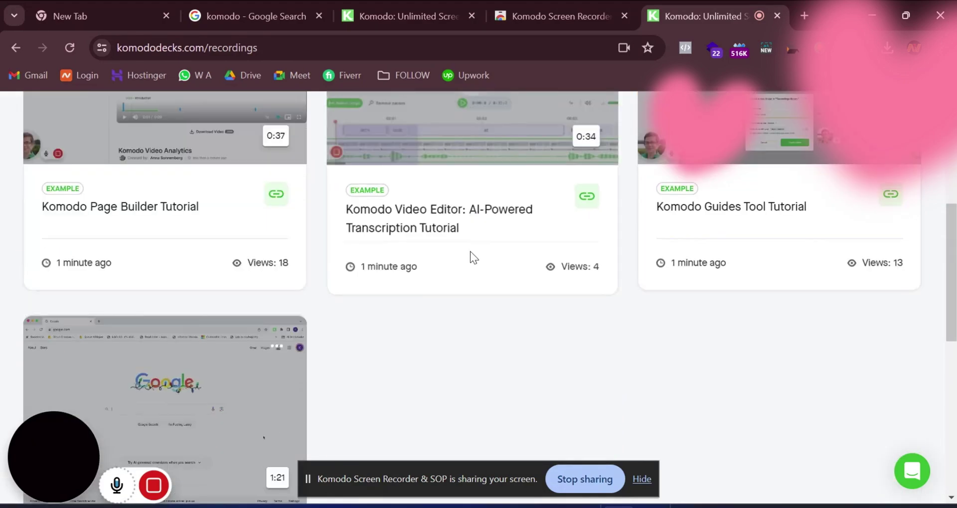
scroll(469, 267, down, 4)
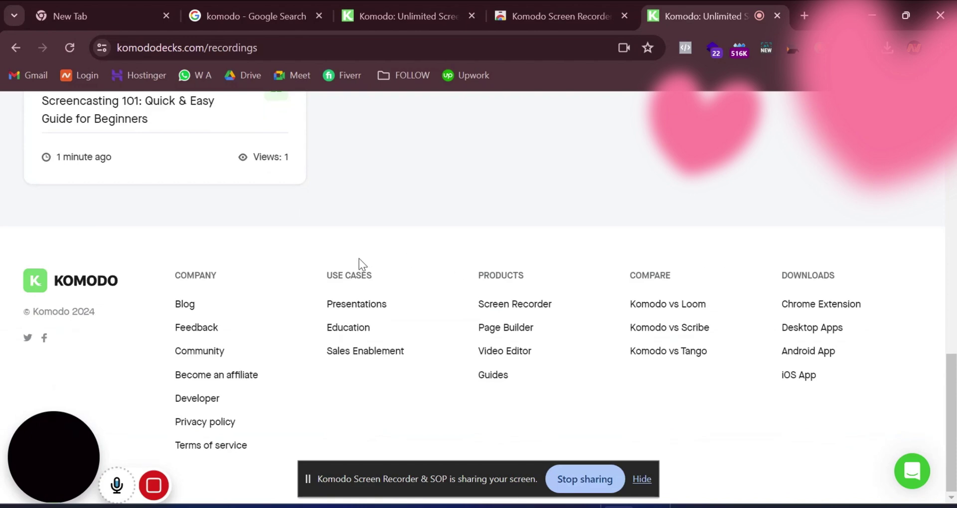
drag(307, 280, 387, 278)
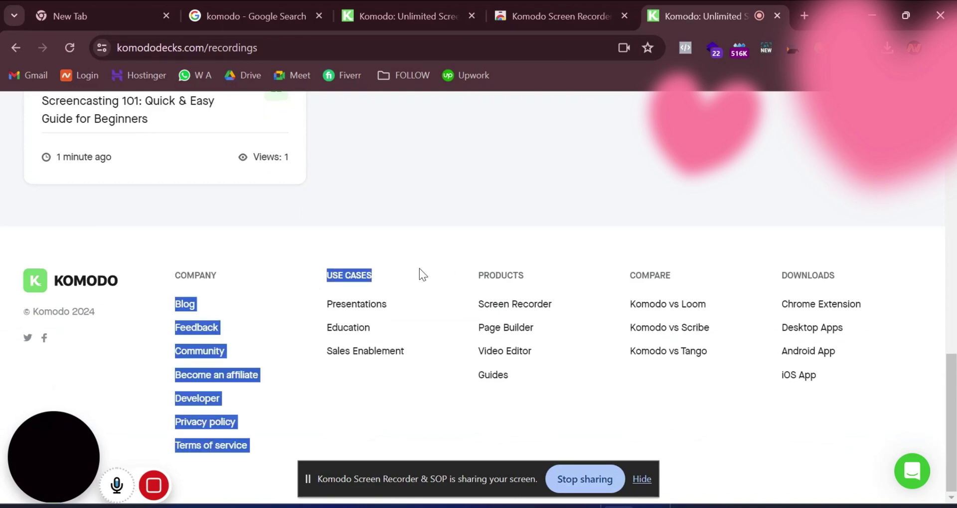
click(404, 265)
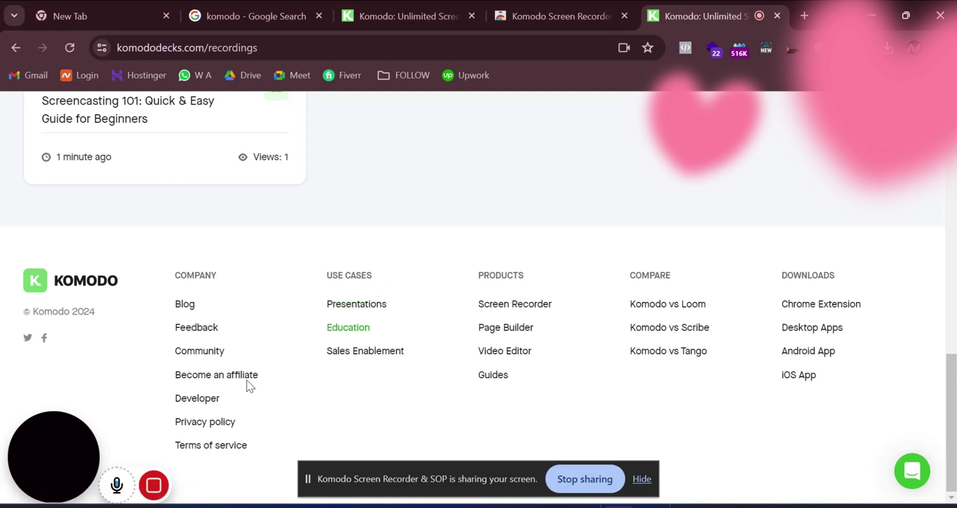
Step: Stop the Komodo recording and save the video under the name "test"
mouse_move(117, 488)
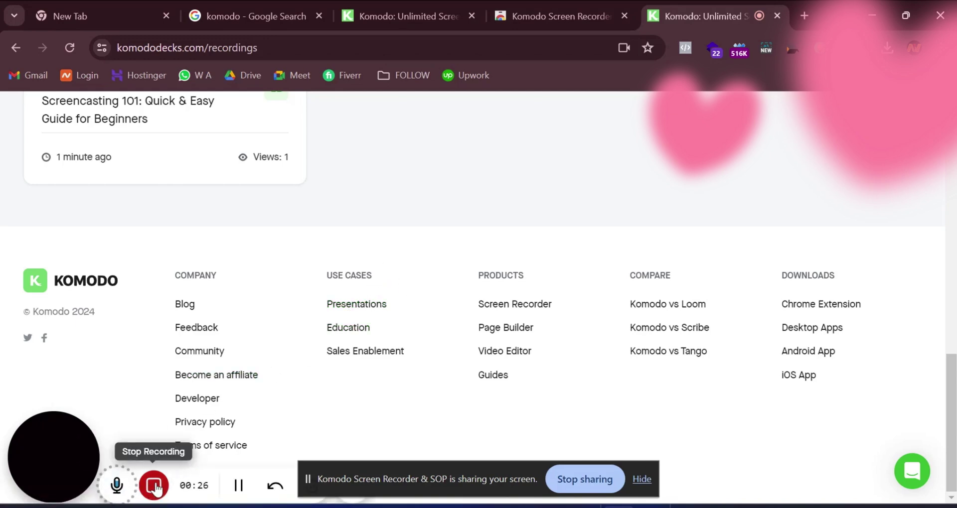
click(155, 487)
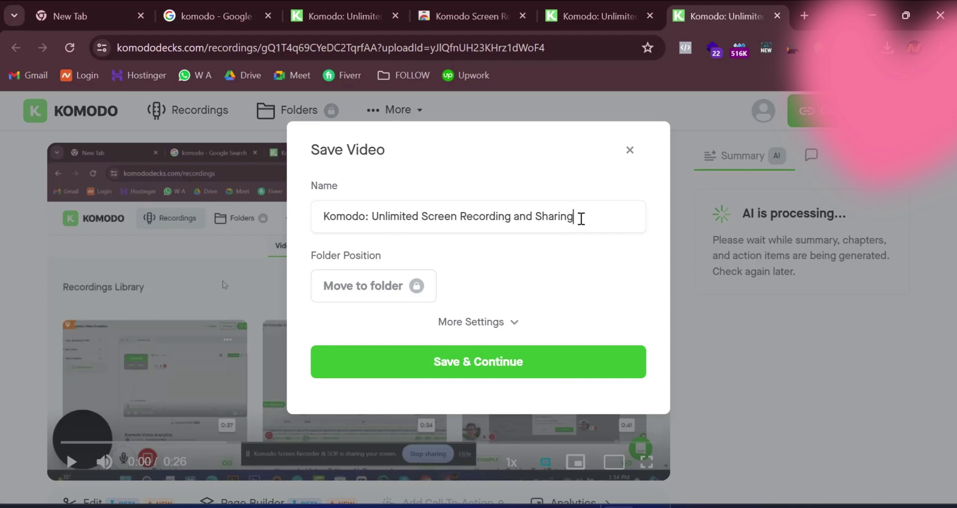
drag(581, 219, 295, 218)
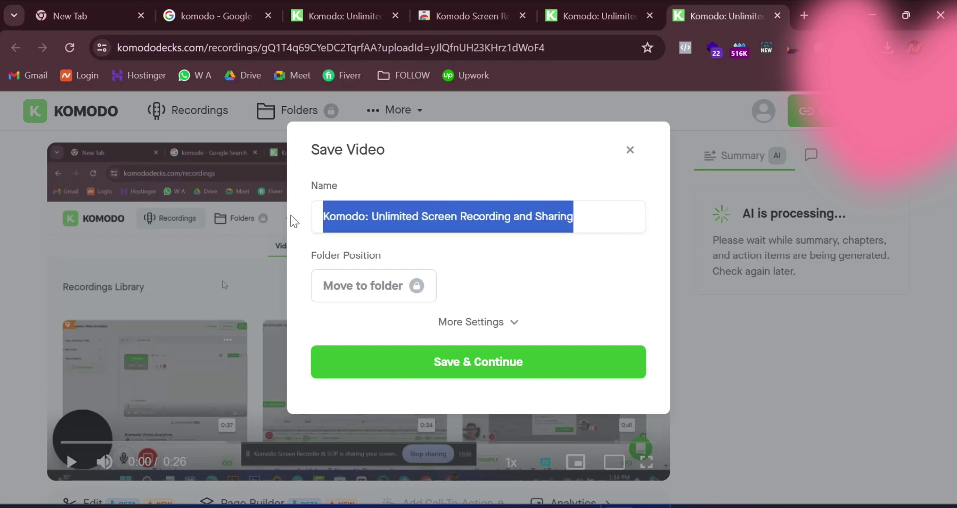
text(test)
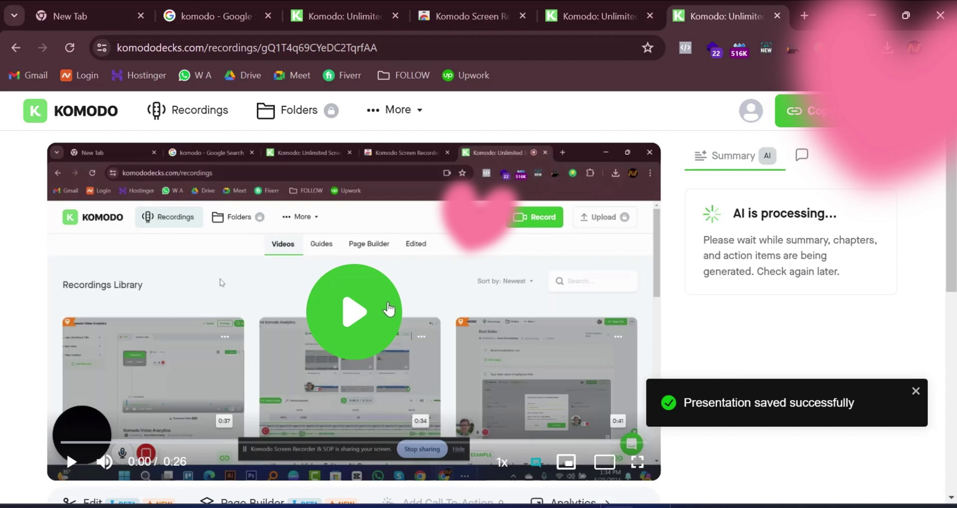
Step: Play back the saved recording, pause it, and copy its share link
click(356, 330)
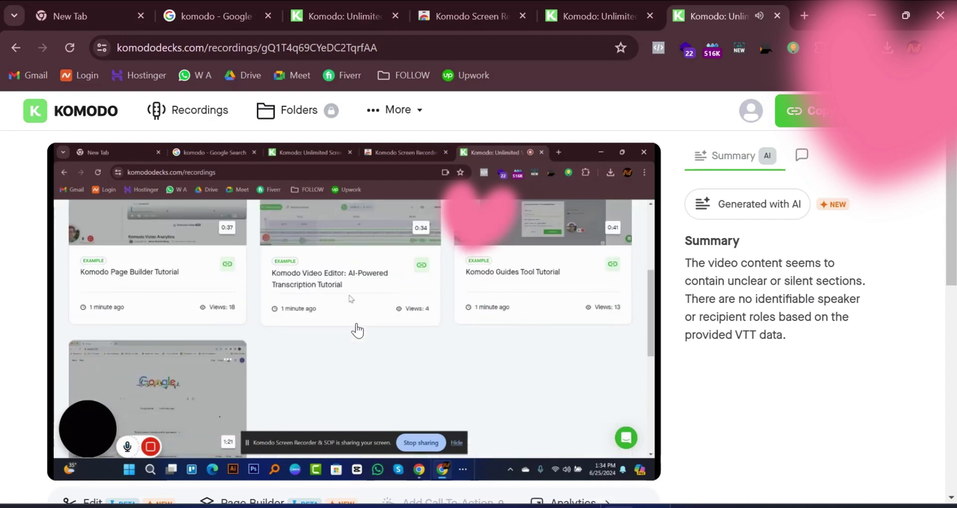
click(524, 259)
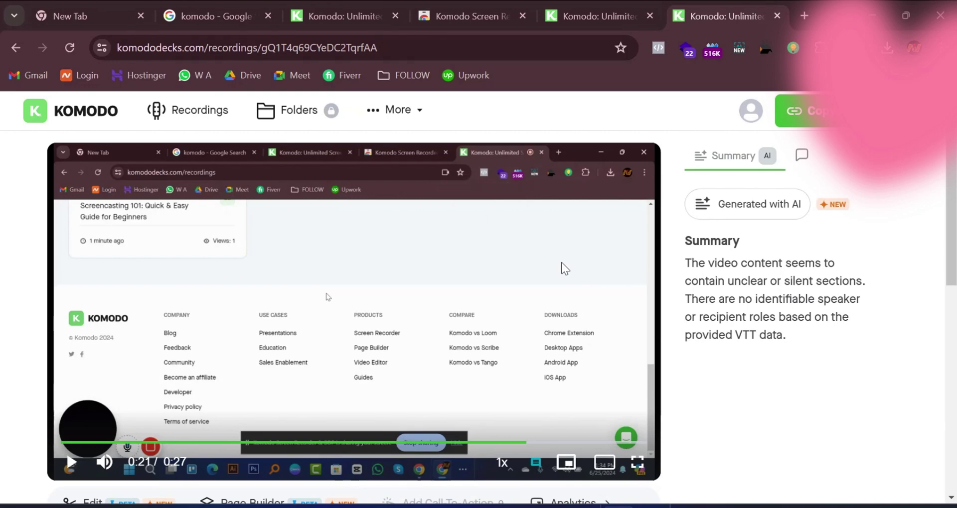
click(815, 119)
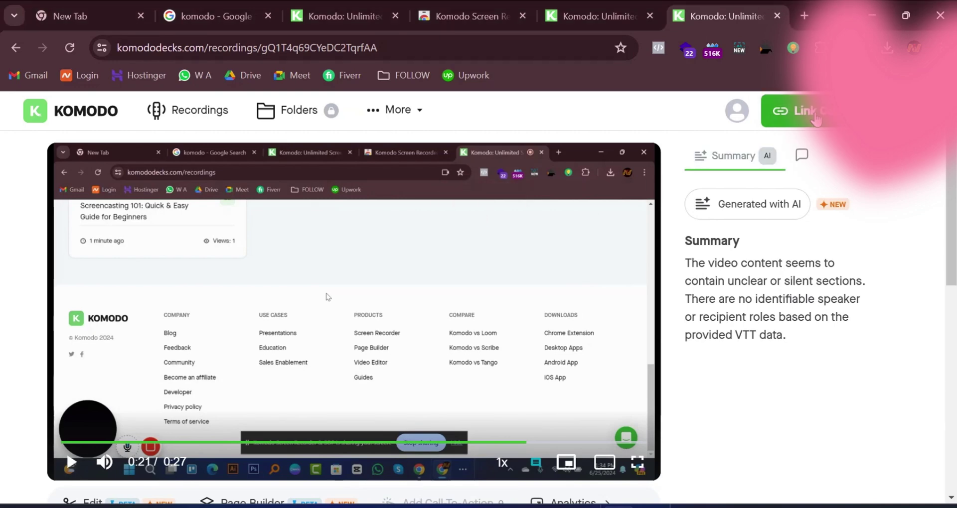